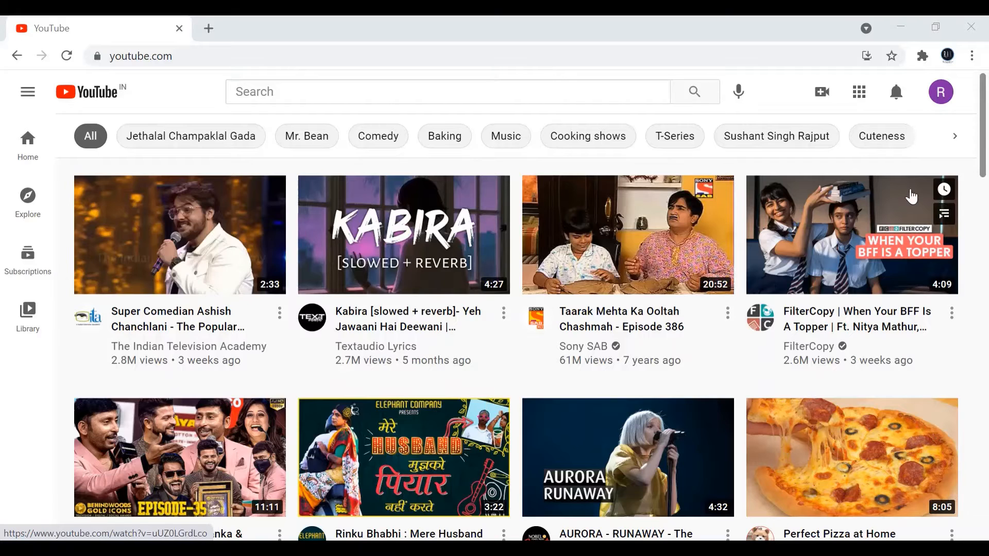
# Start creating a new channel from the account and choose to use a custom name for it
pyautogui.click(942, 97)
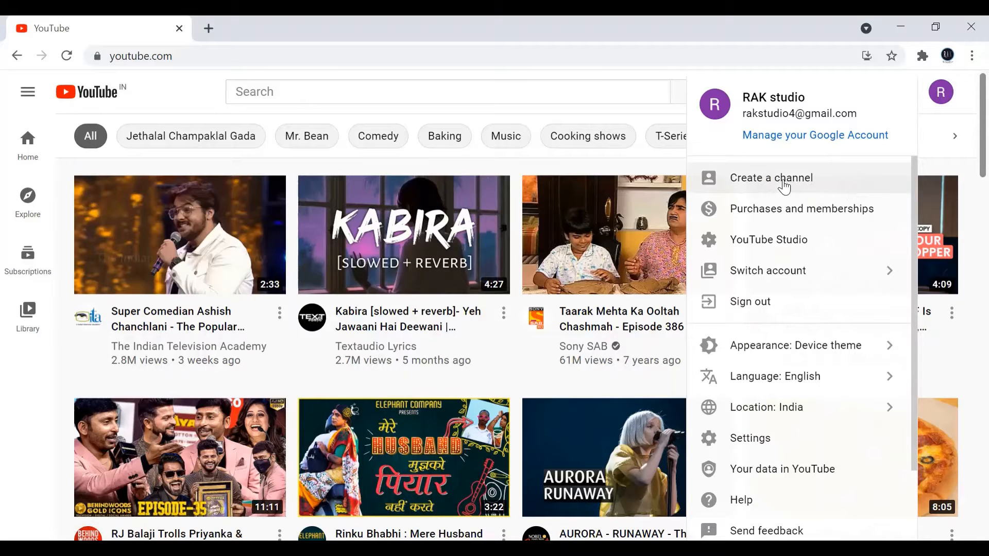
pyautogui.click(783, 183)
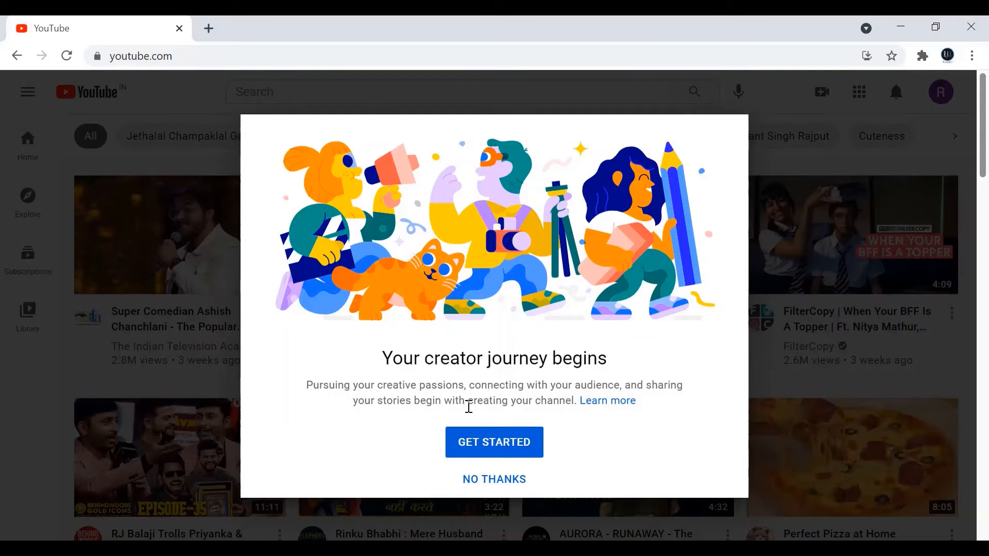
pyautogui.click(490, 443)
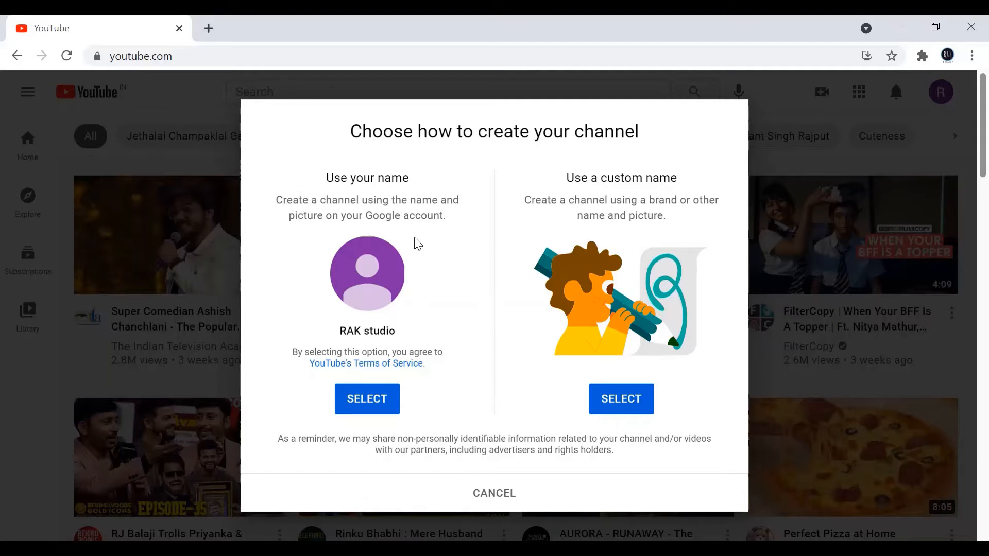
pyautogui.click(607, 404)
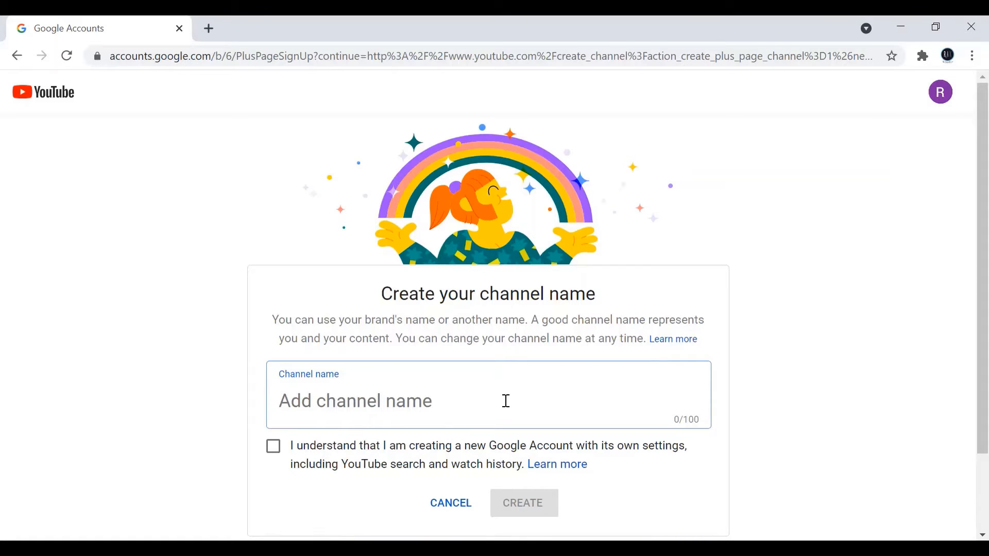
# Name the channel "RAK Studio", accept the new Google Account acknowledgement, and create the channel
pyautogui.write('RA')
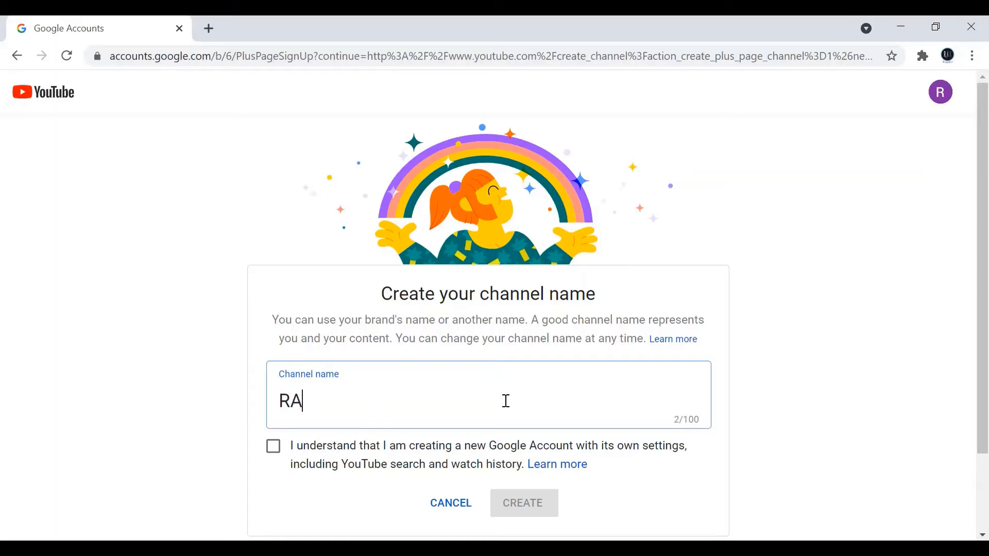
pyautogui.write('K s')
pyautogui.press('BackSpace')
pyautogui.write('Studio')
pyautogui.click(273, 446)
pyautogui.click(531, 513)
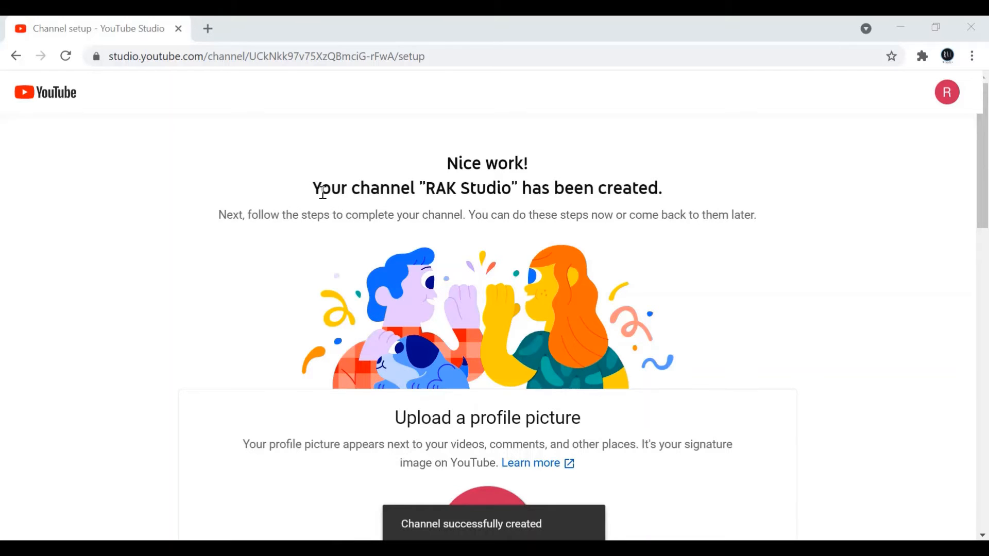
pyautogui.moveTo(313, 189); pyautogui.dragTo(662, 195)
pyautogui.click(713, 196)
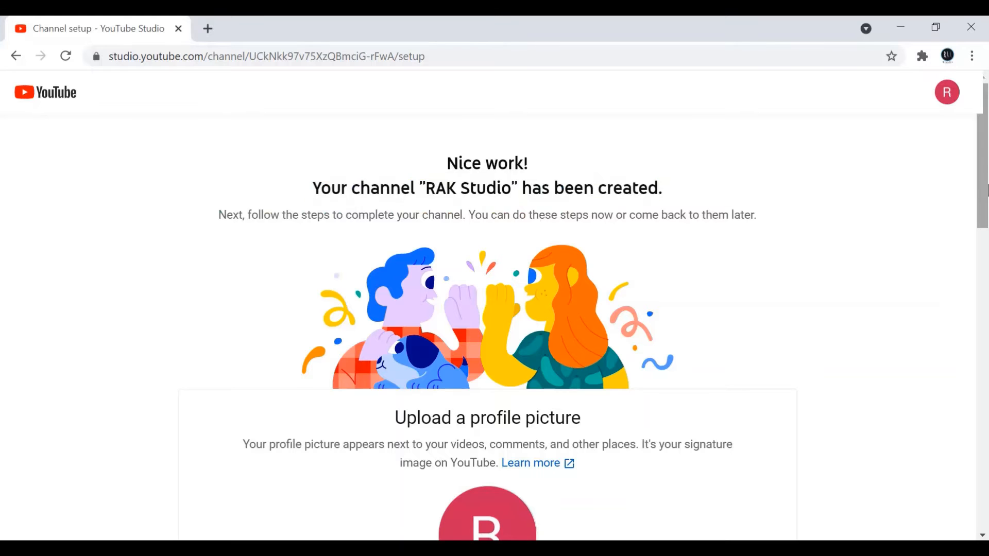
# Upload the round RAK Studio logo as the channel's profile picture
pyautogui.scroll(-5, 590, 298)
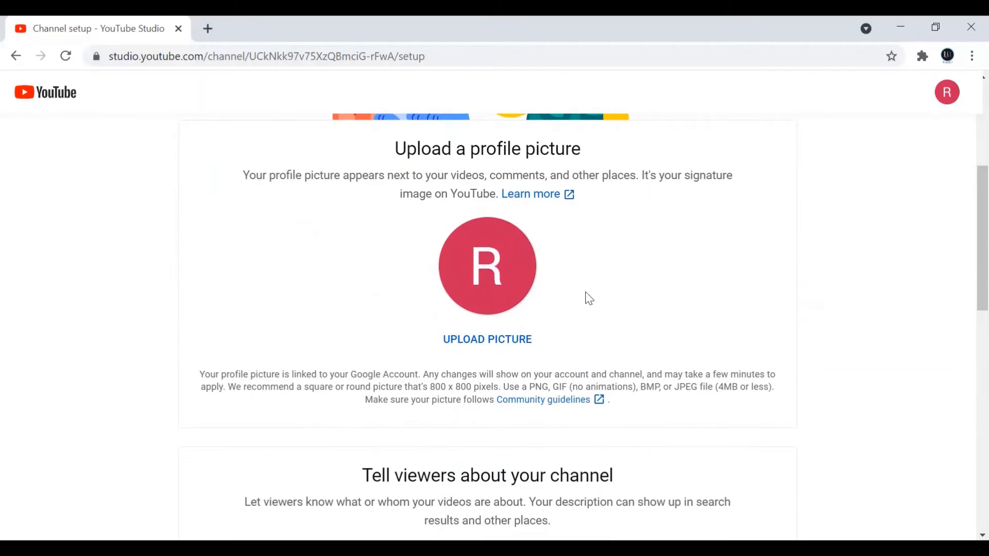
pyautogui.click(502, 341)
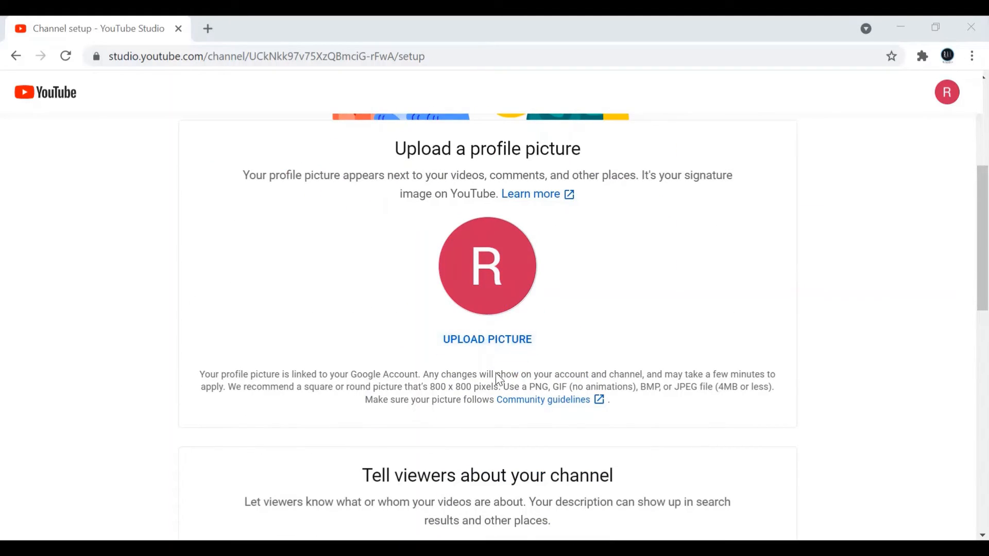
pyautogui.click(509, 341)
pyautogui.doubleClick(373, 266)
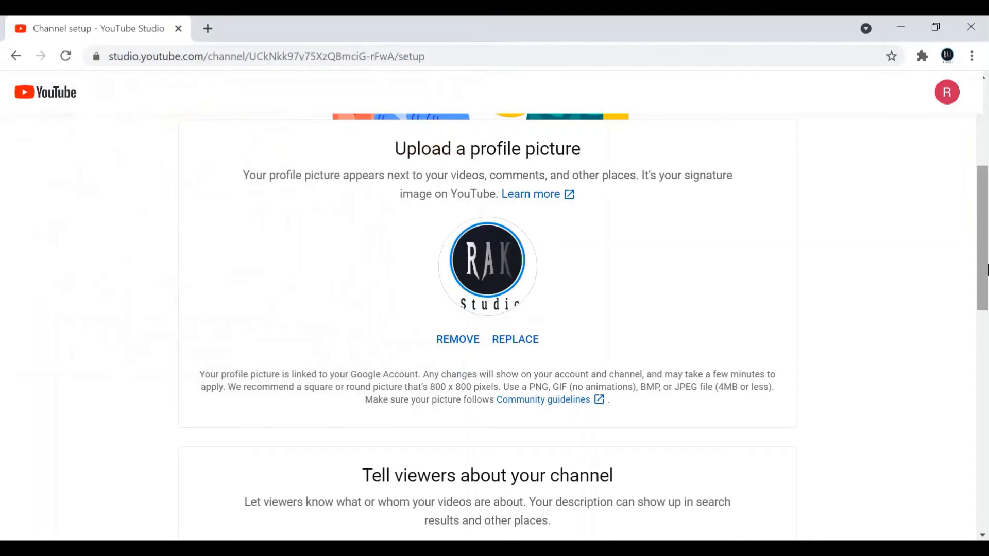
# Leave the channel description and site links empty, and save the channel setup
pyautogui.moveTo(984, 274); pyautogui.dragTo(986, 387)
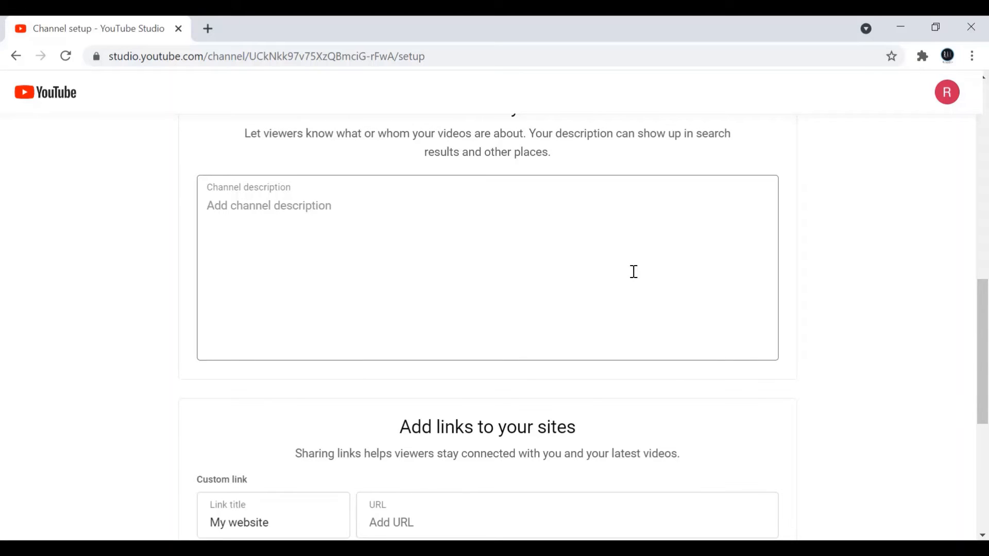
pyautogui.scroll(-6, 528, 334)
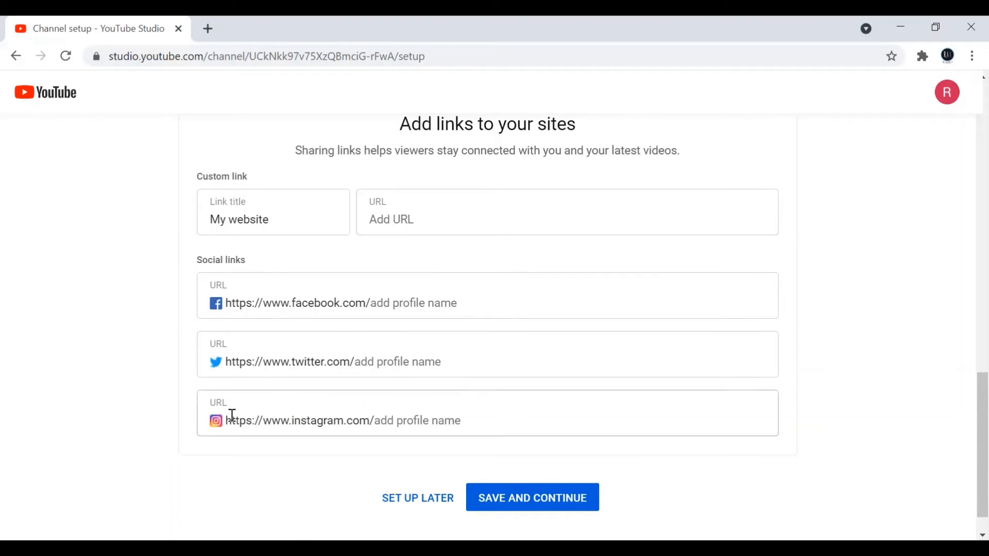
pyautogui.click(540, 509)
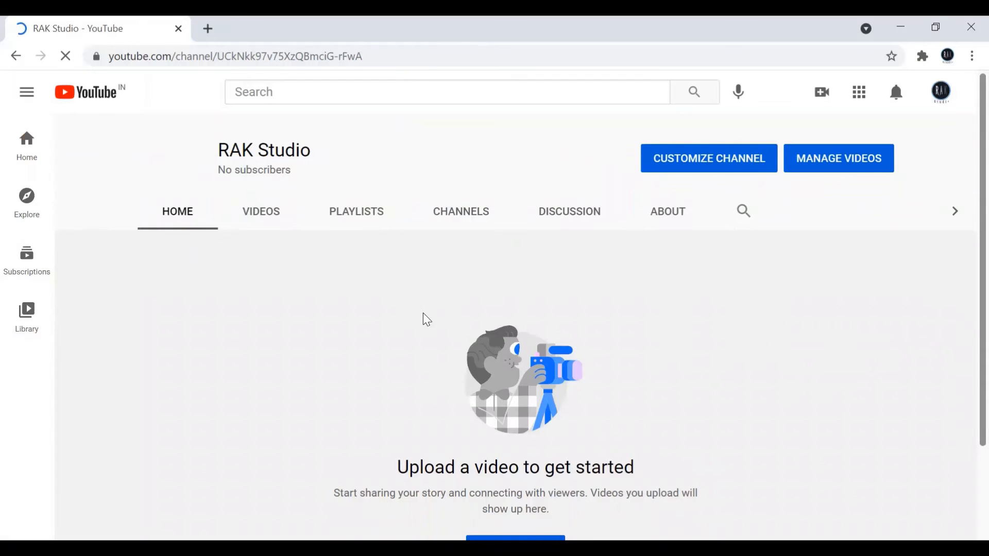
# Open the channel customization page, dismiss the introductory dialog, and review the layout options
pyautogui.click(721, 172)
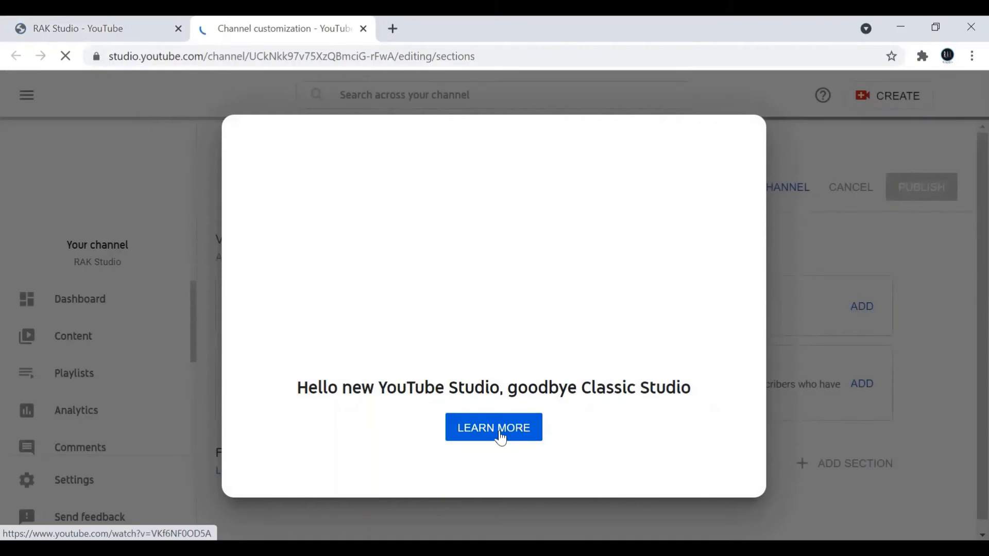
pyautogui.click(962, 289)
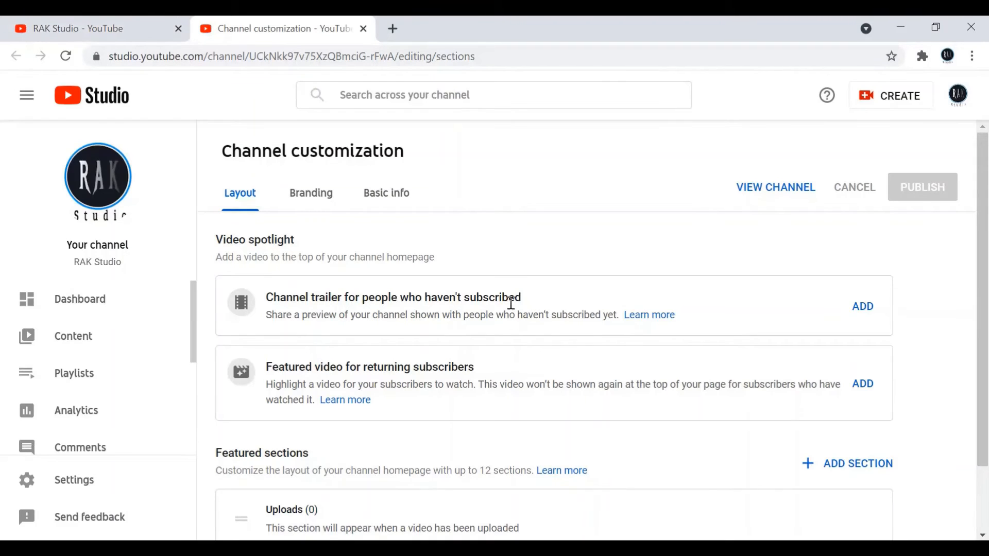
pyautogui.moveTo(986, 286); pyautogui.dragTo(985, 364)
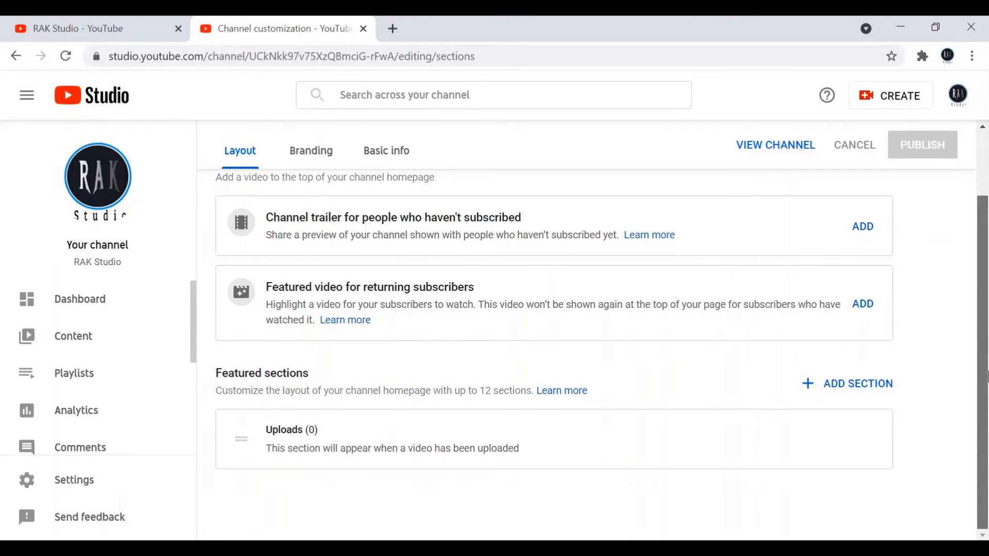
pyautogui.scroll(2, 986, 376)
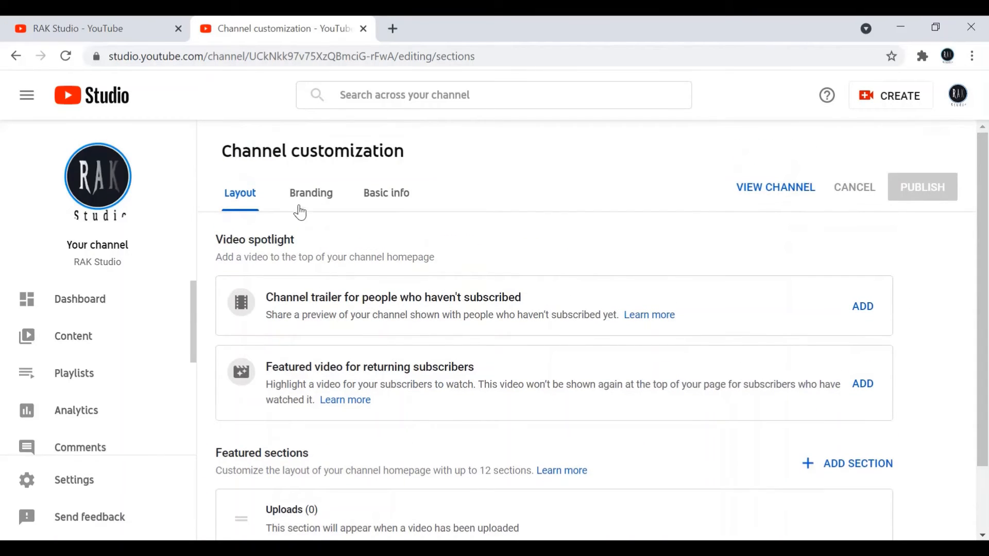
# Upload the "youtube channel logo" image as the video watermark in the channel branding and accept its crop
pyautogui.click(302, 206)
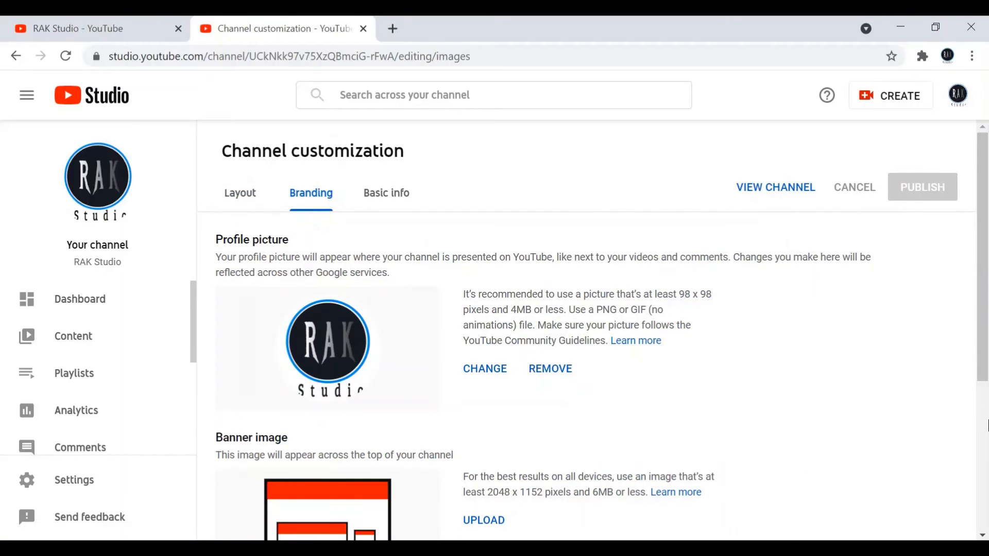
pyautogui.scroll(-4, 466, 405)
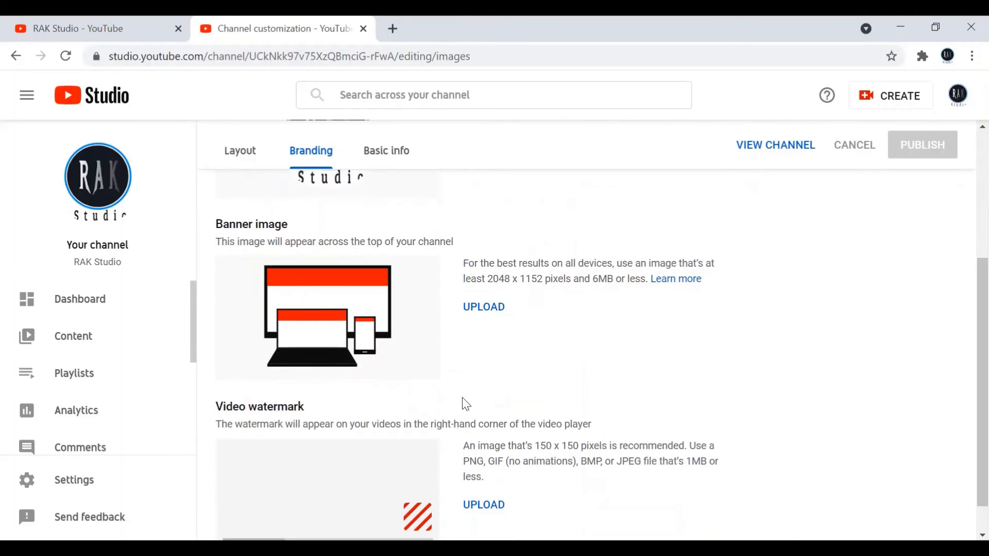
pyautogui.scroll(-1, 490, 474)
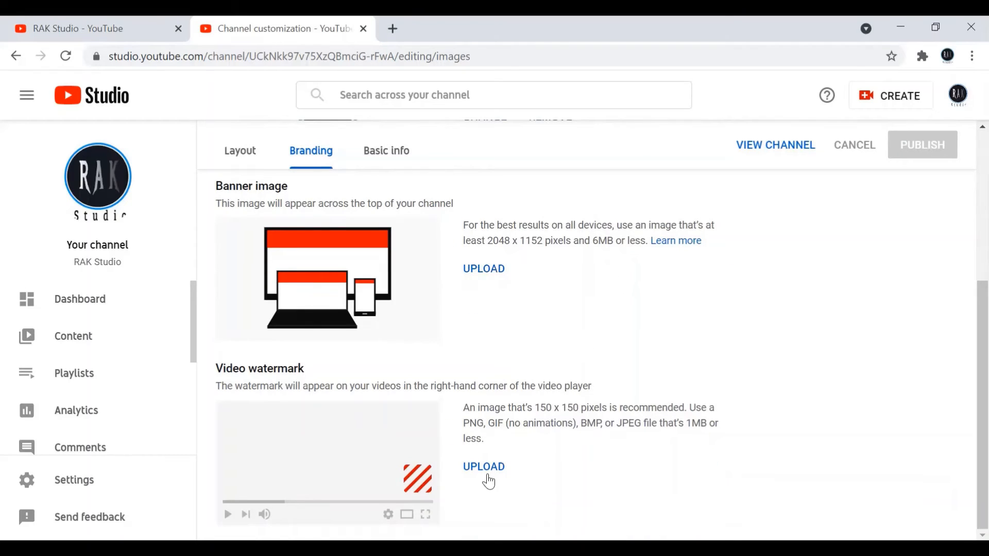
pyautogui.click(490, 468)
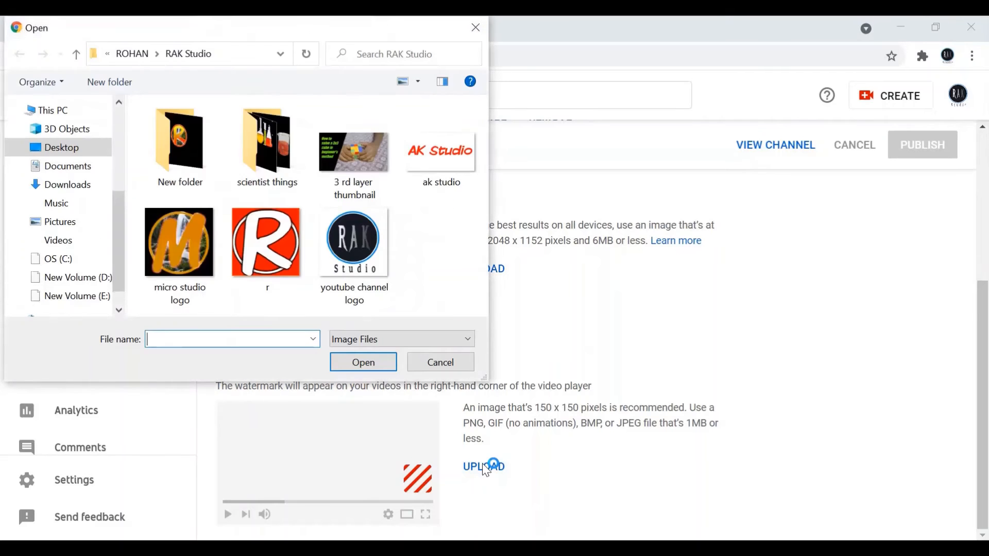
pyautogui.doubleClick(347, 264)
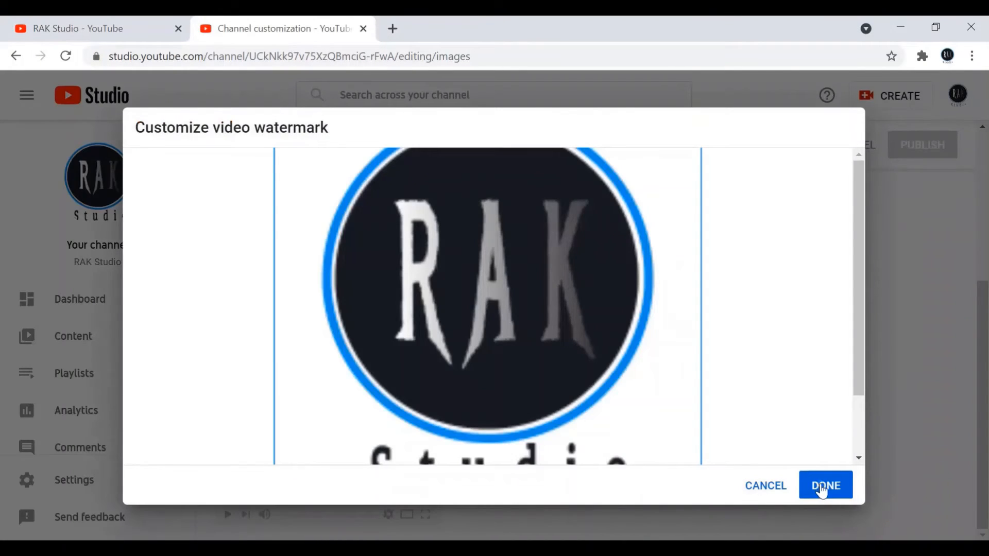
pyautogui.click(824, 486)
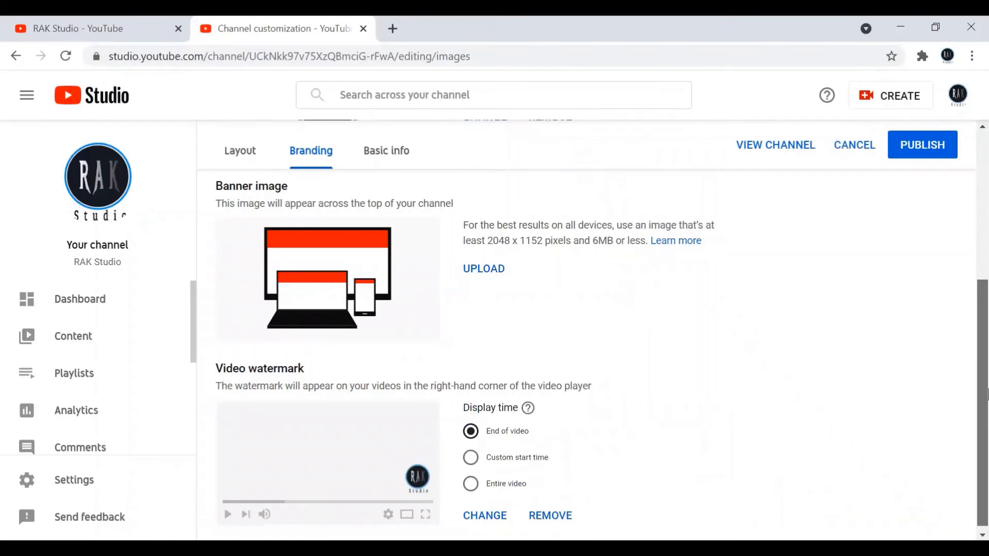
# Review the channel's basic info, including its URL, links and contact fields, and publish the customization changes
pyautogui.scroll(5, 983, 309)
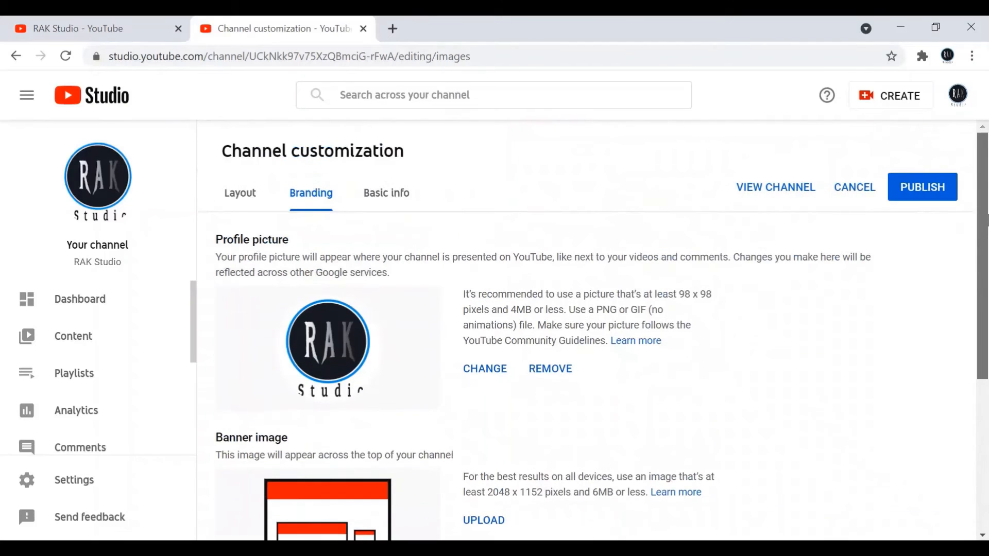
pyautogui.click(397, 197)
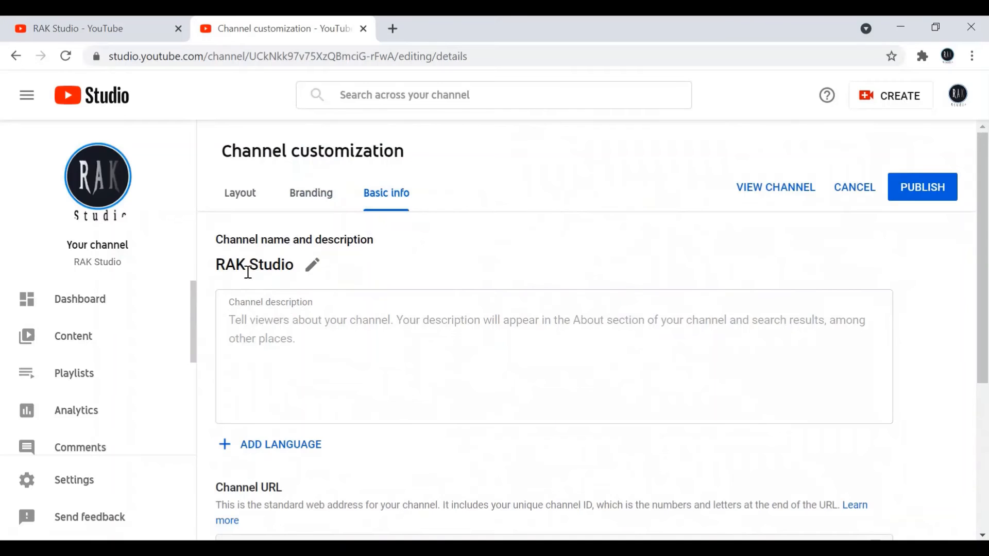
pyautogui.moveTo(985, 263); pyautogui.dragTo(988, 408)
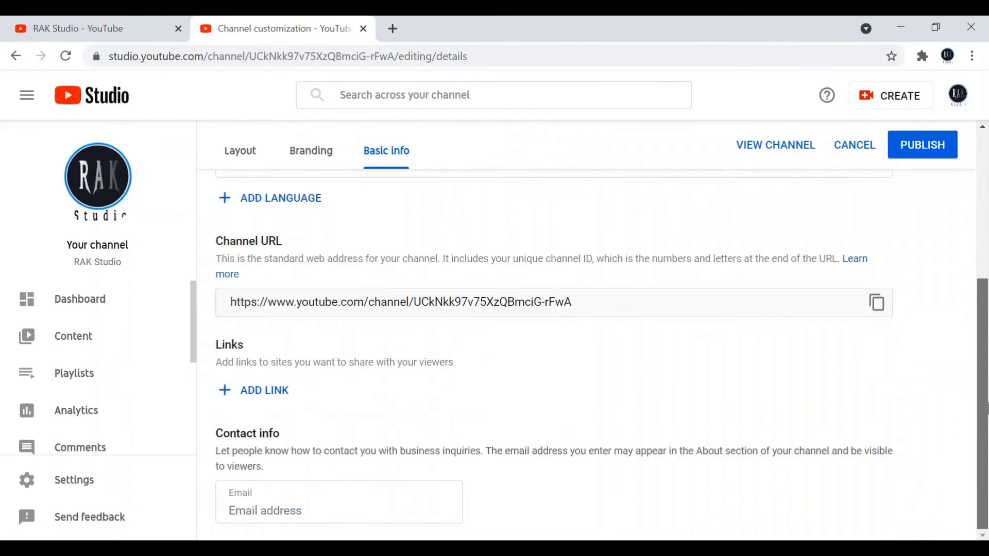
pyautogui.moveTo(988, 447)
pyautogui.mouseDown()
pyautogui.moveTo(987, 207)
pyautogui.moveTo(988, 456)
pyautogui.mouseUp()
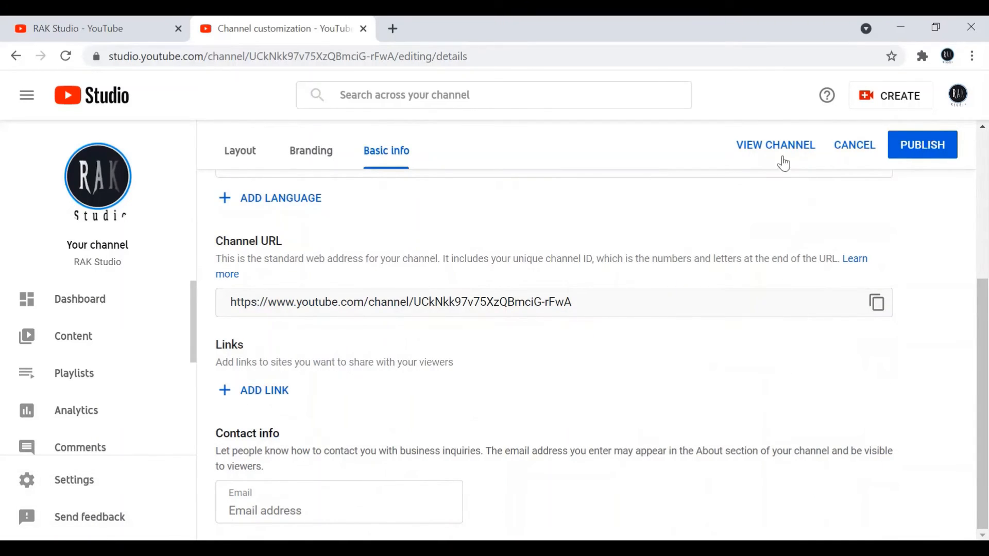
pyautogui.click(930, 147)
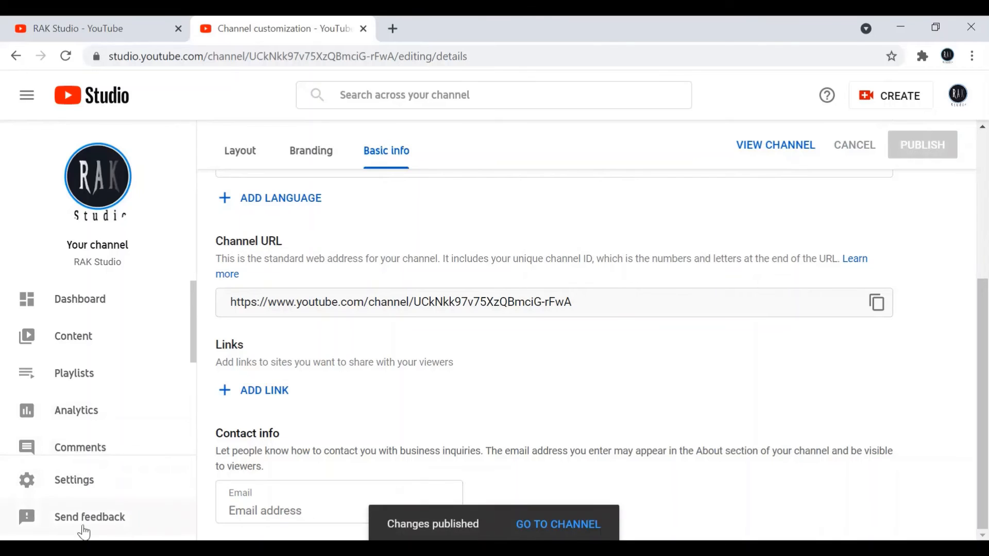
# Open the studio's channel settings and examine the country and made-for-kids audience options
pyautogui.click(109, 489)
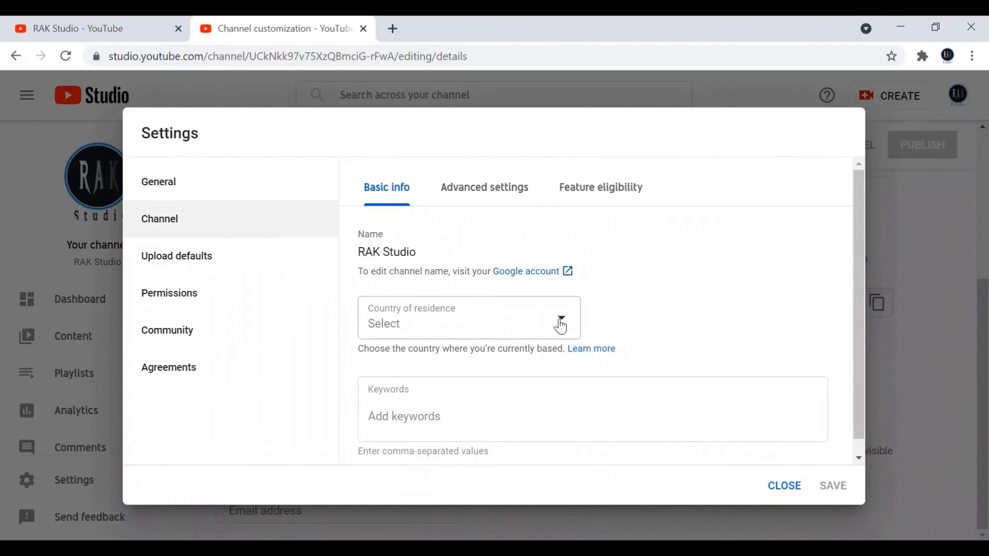
pyautogui.click(496, 195)
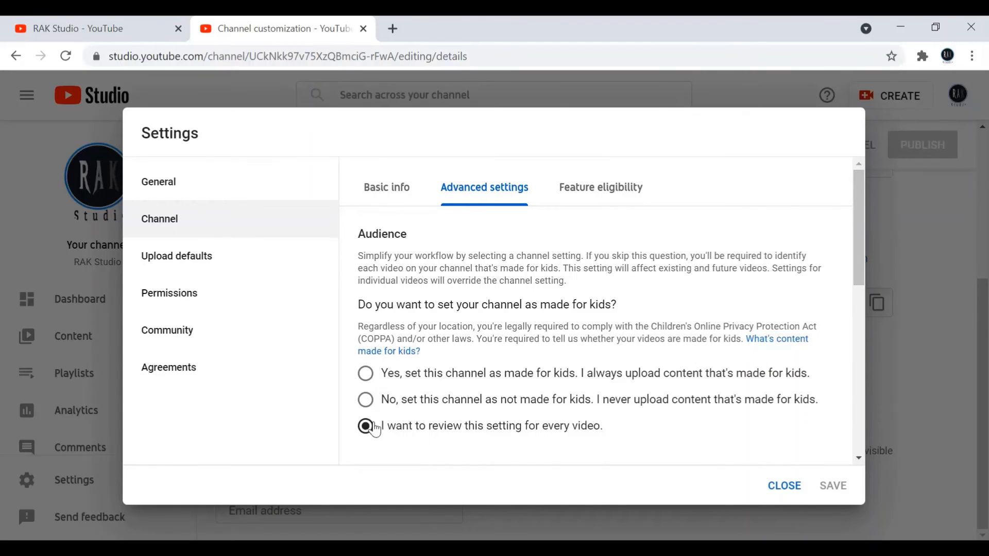
# Set the default visibility for uploads to Public
pyautogui.click(219, 266)
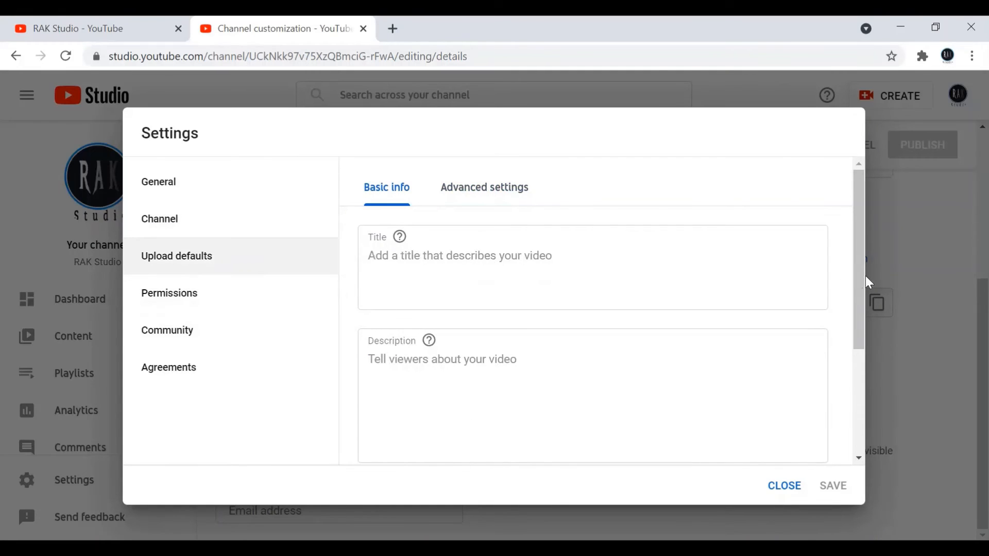
pyautogui.moveTo(860, 262); pyautogui.dragTo(870, 387)
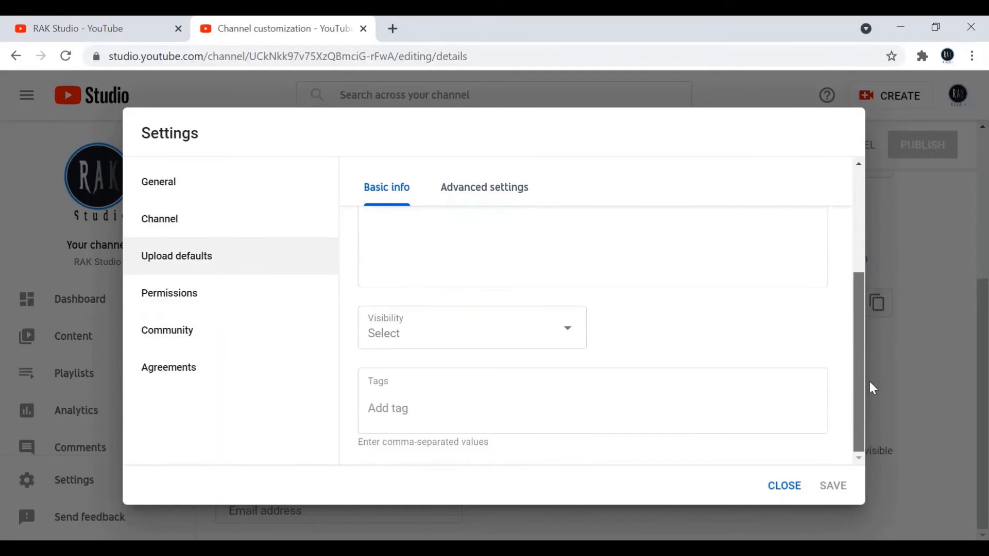
pyautogui.click(555, 330)
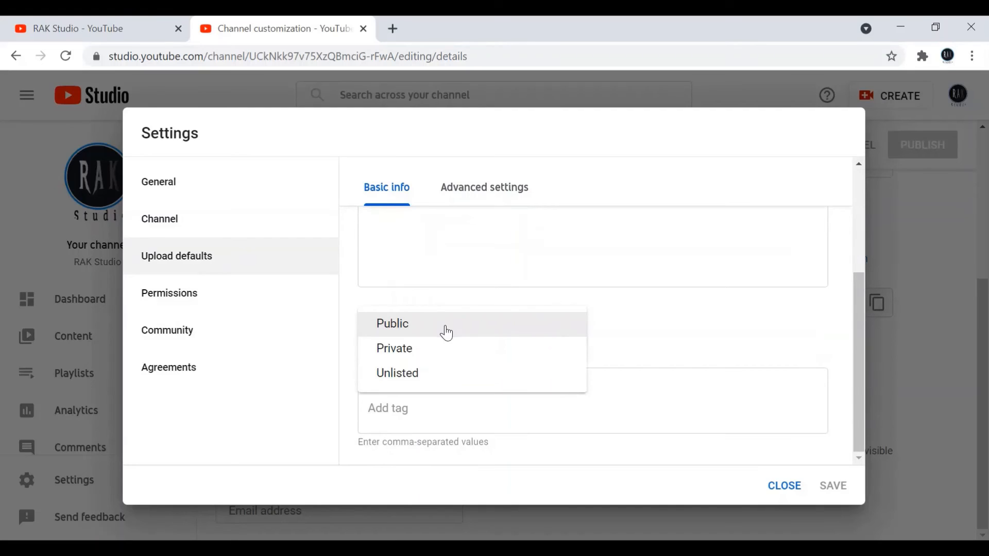
pyautogui.click(415, 324)
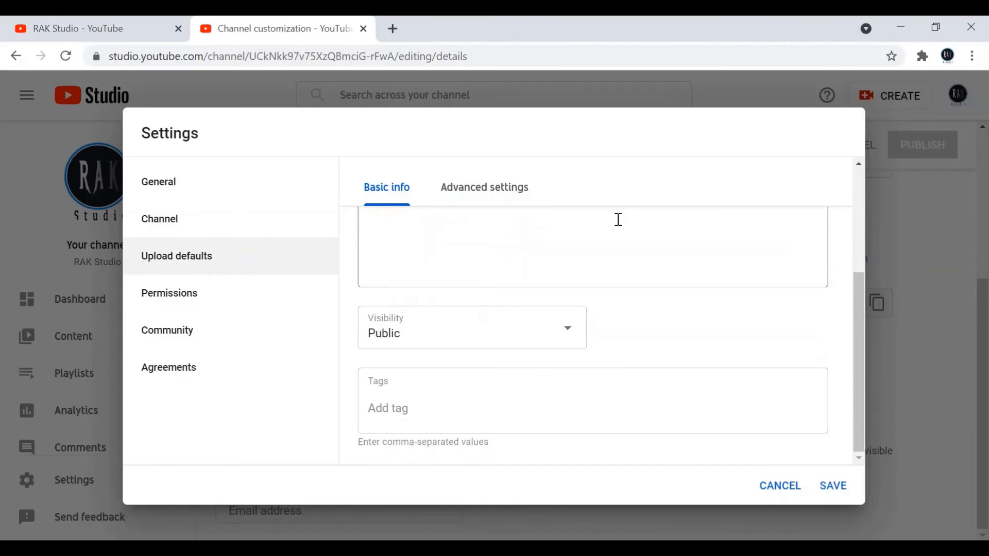
# In the advanced upload defaults, choose Hold potentially inappropriate comments for review as the comment visibility and check the licence, category and language options
pyautogui.click(489, 194)
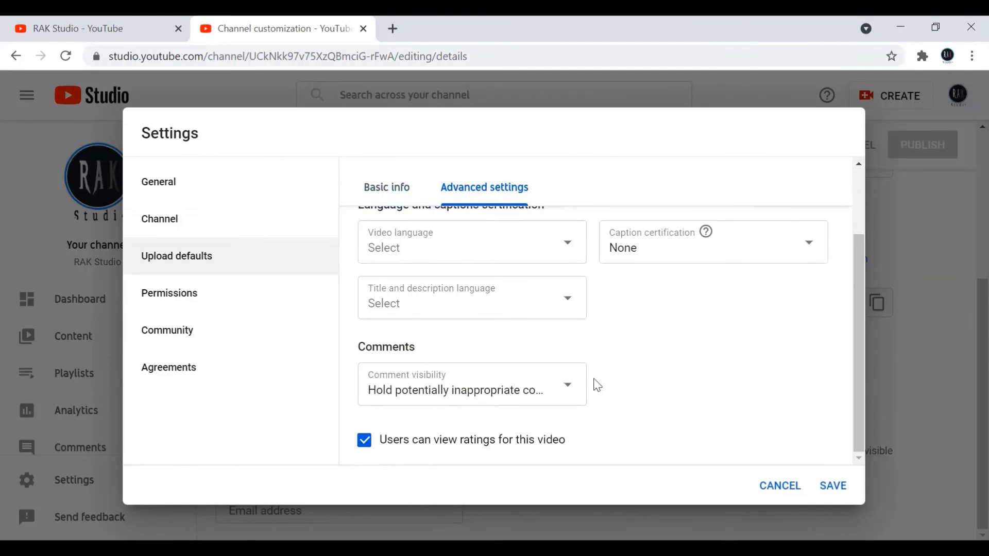
pyautogui.click(569, 392)
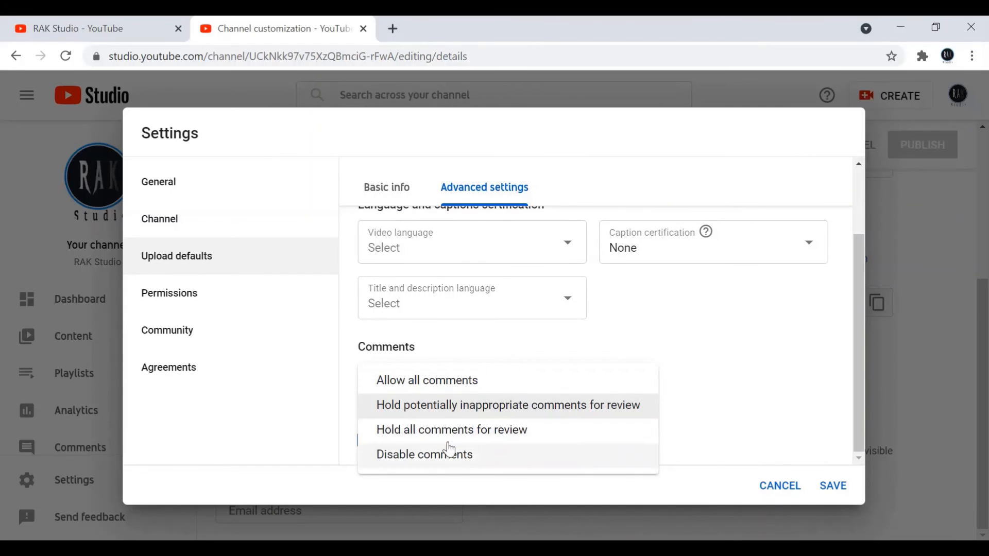
pyautogui.click(560, 406)
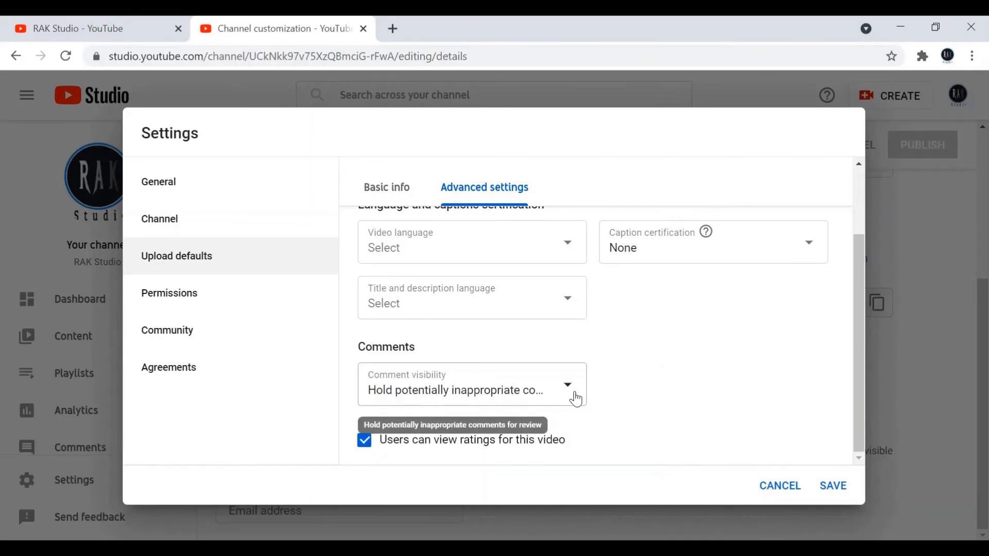
pyautogui.moveTo(862, 332); pyautogui.dragTo(857, 246)
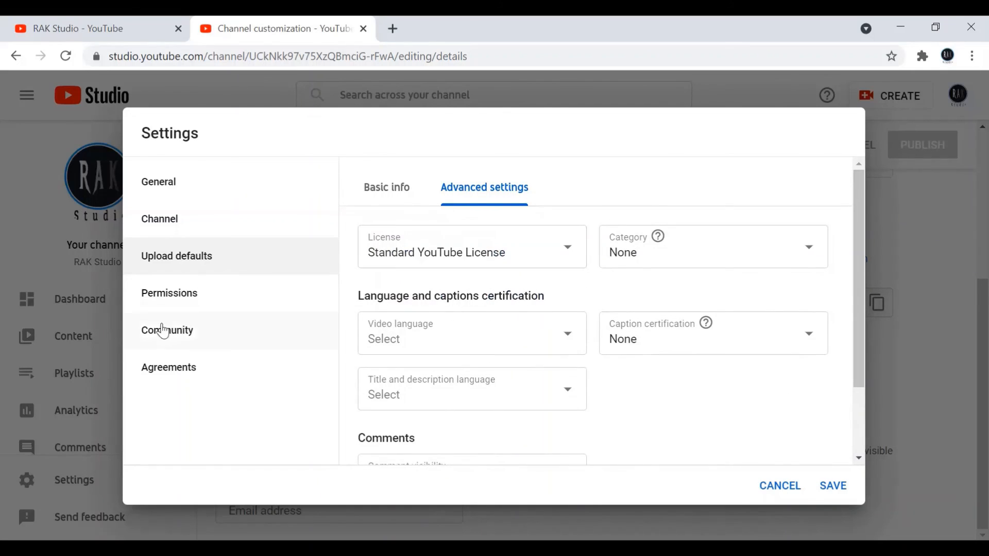
pyautogui.click(393, 187)
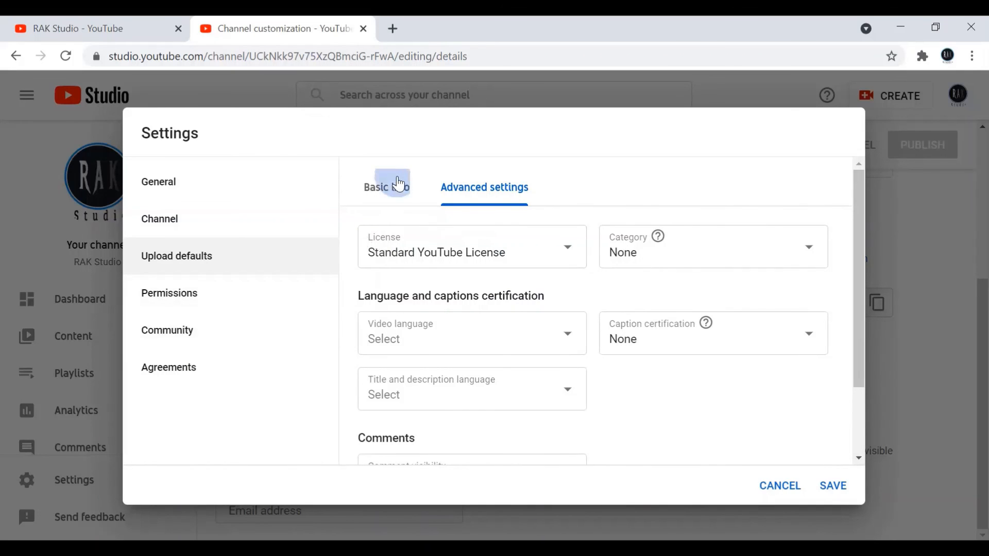
# Set the community defaults to hold potentially inappropriate Discussions tab comments and live chat messages for review, and save the settings
pyautogui.click(251, 293)
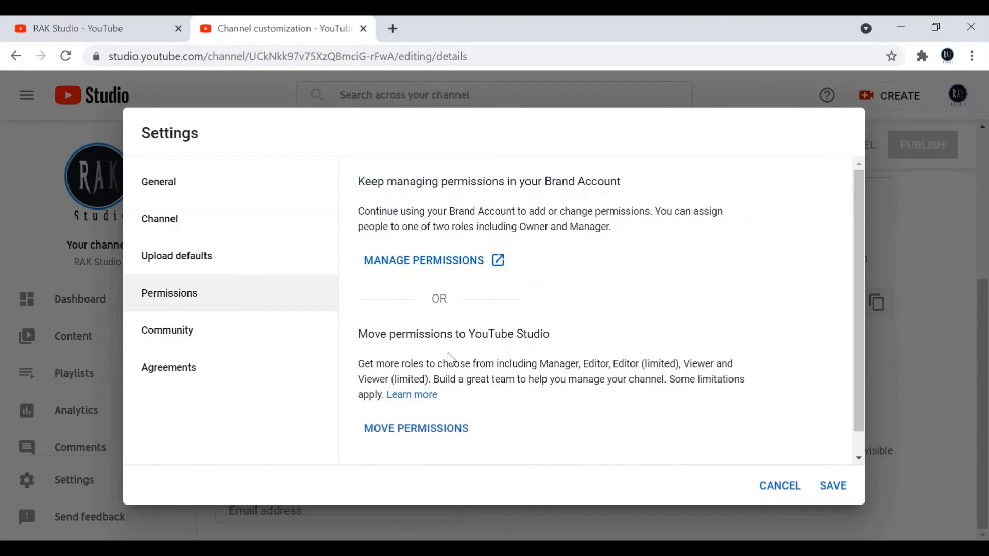
pyautogui.click(261, 345)
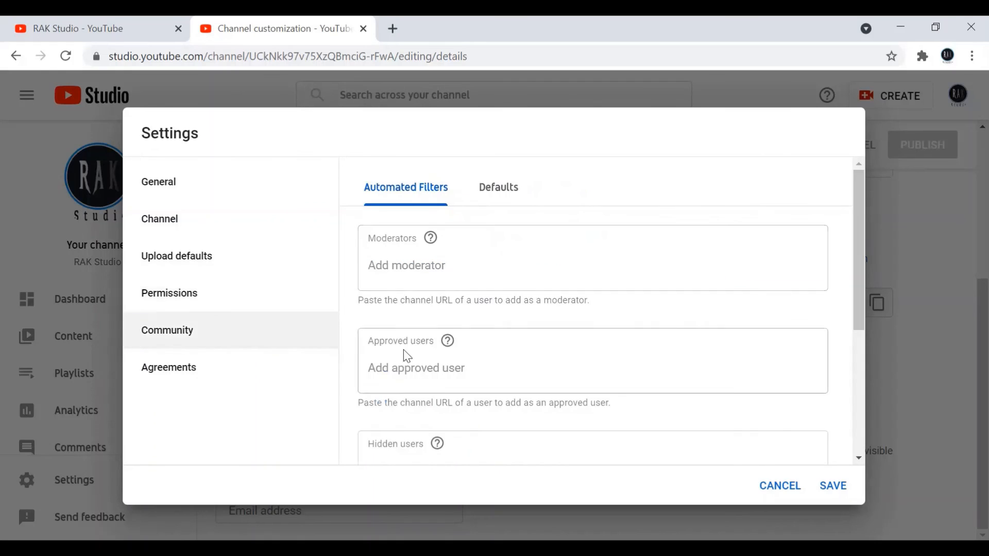
pyautogui.click(496, 195)
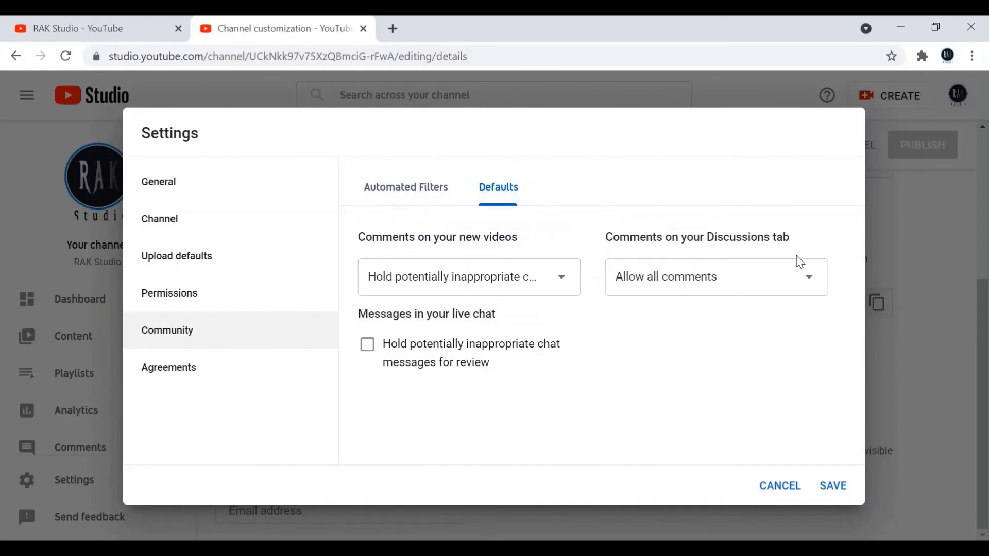
pyautogui.click(819, 292)
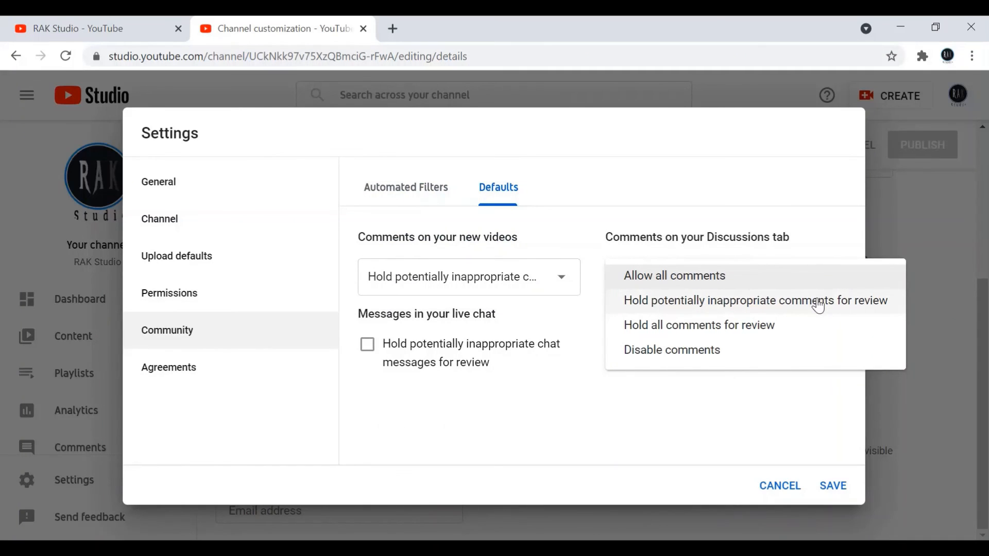
pyautogui.click(818, 306)
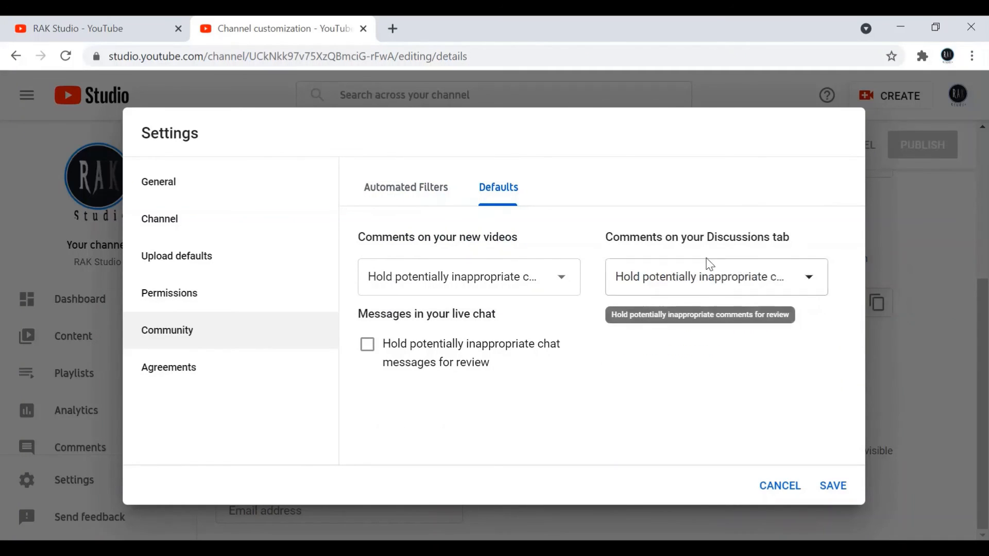
pyautogui.click(366, 354)
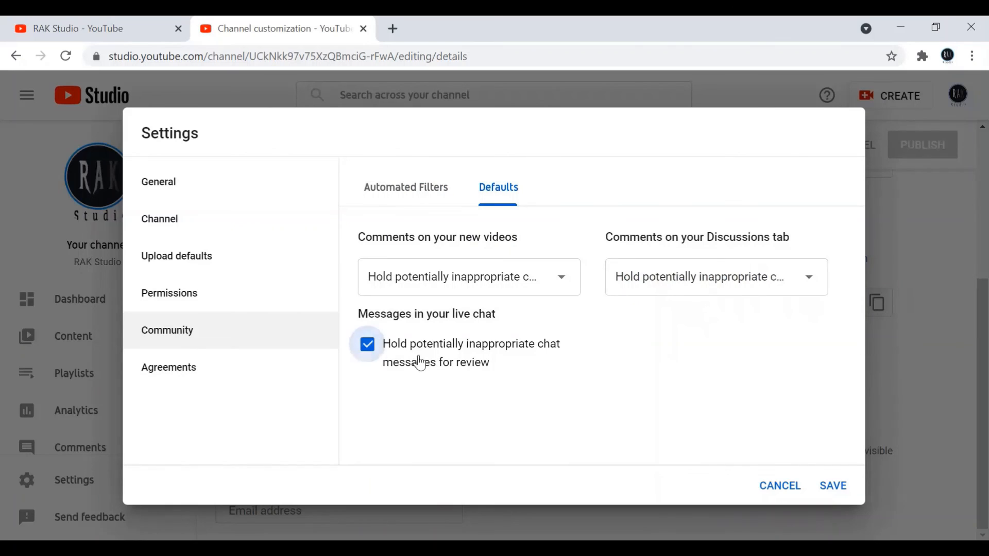
pyautogui.click(834, 486)
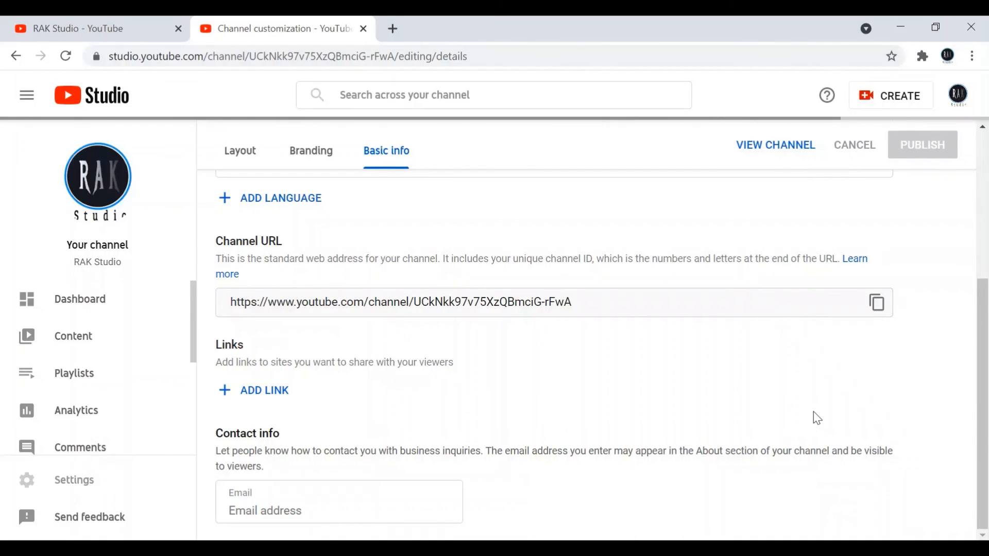